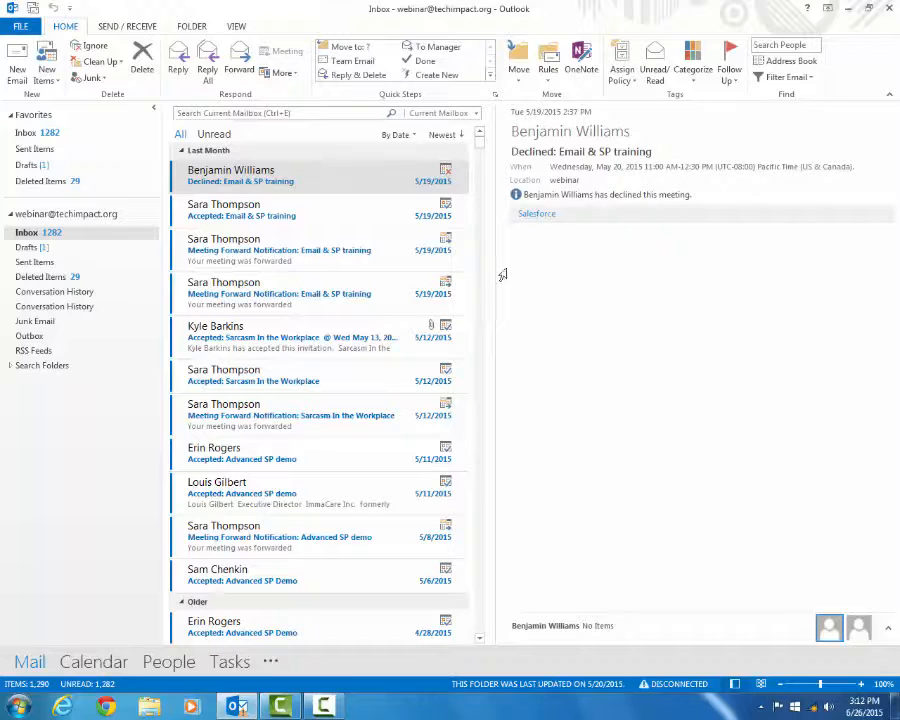
Start an export to a file in the Outlook Data File (.pst) format.
click(22, 27)
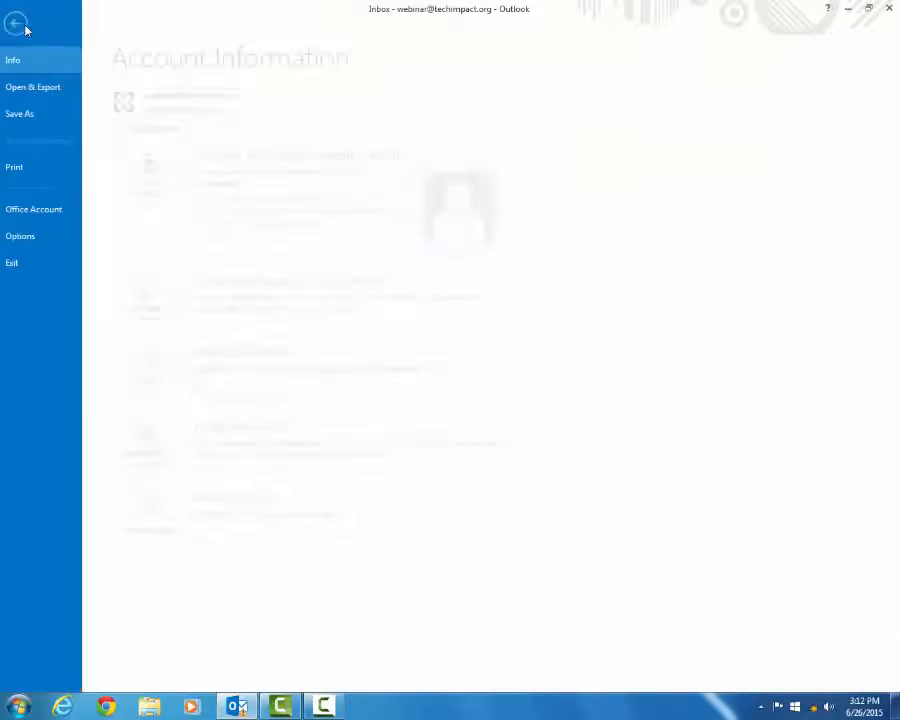
click(43, 92)
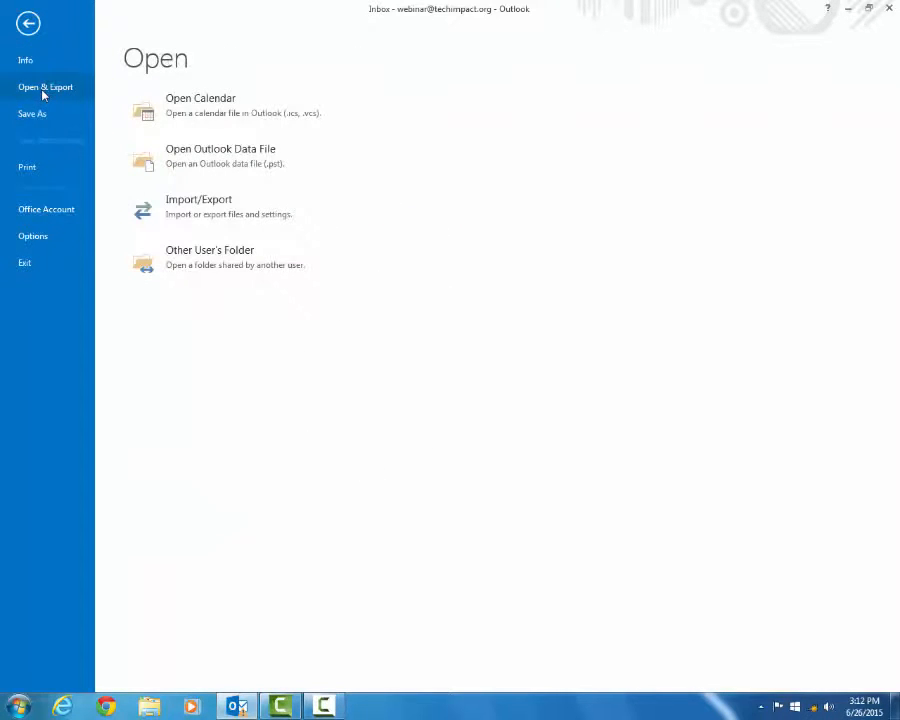
click(227, 218)
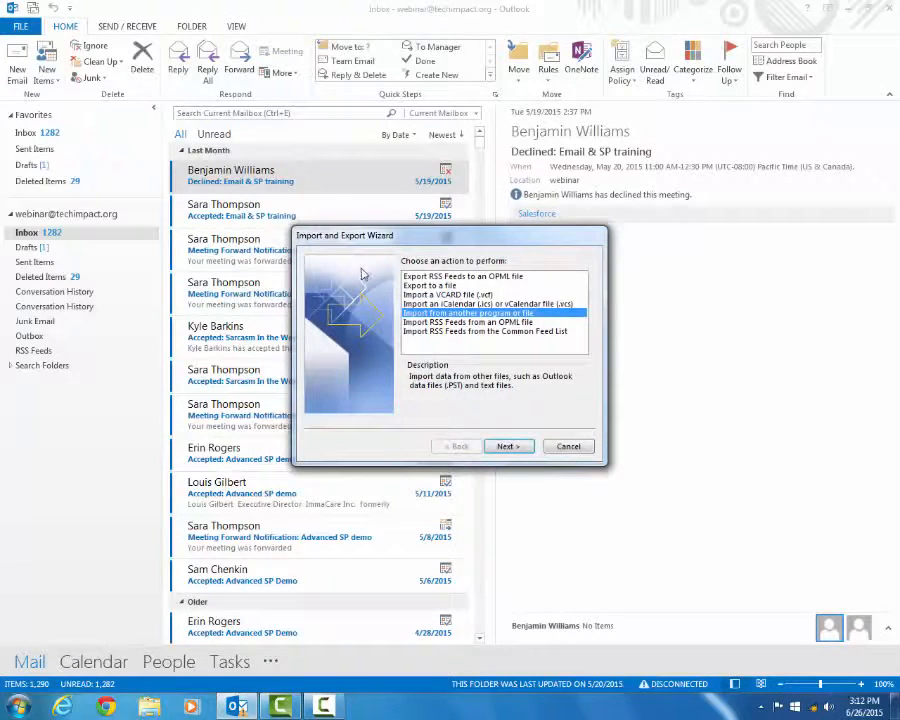
click(449, 286)
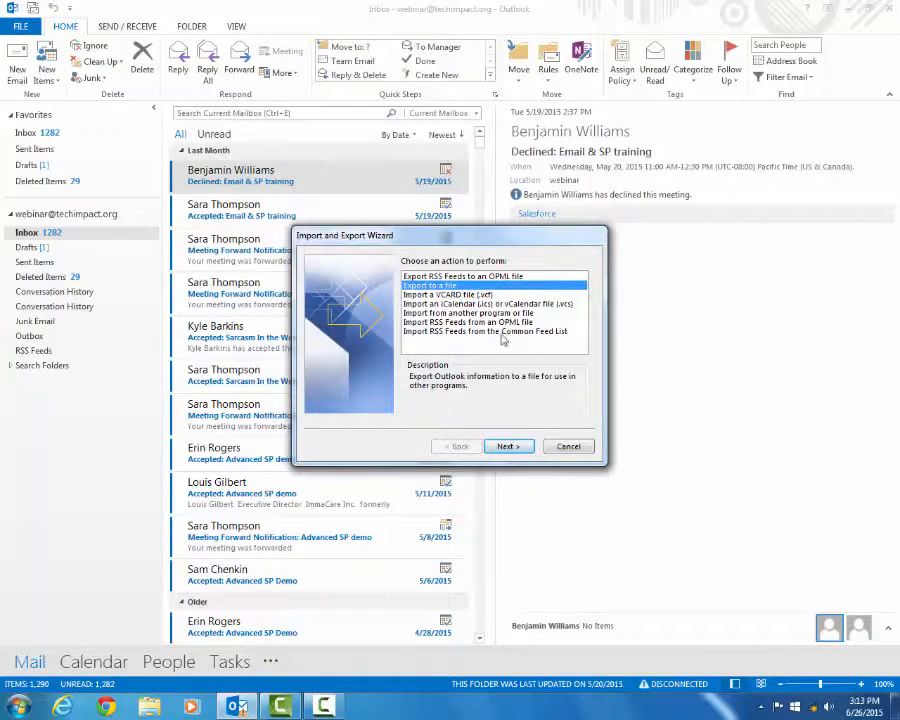
click(511, 447)
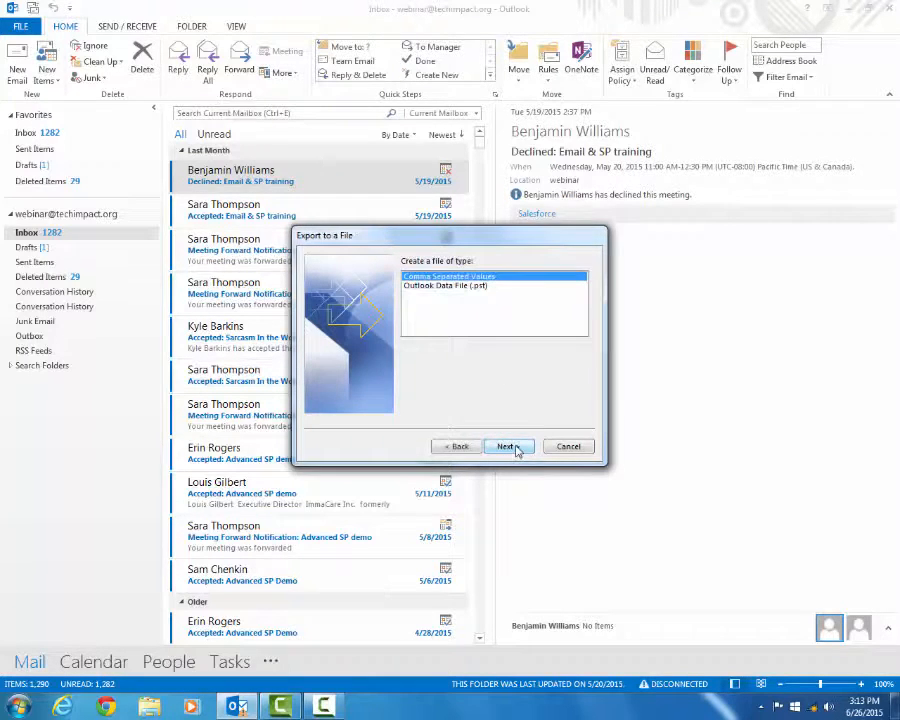
click(466, 287)
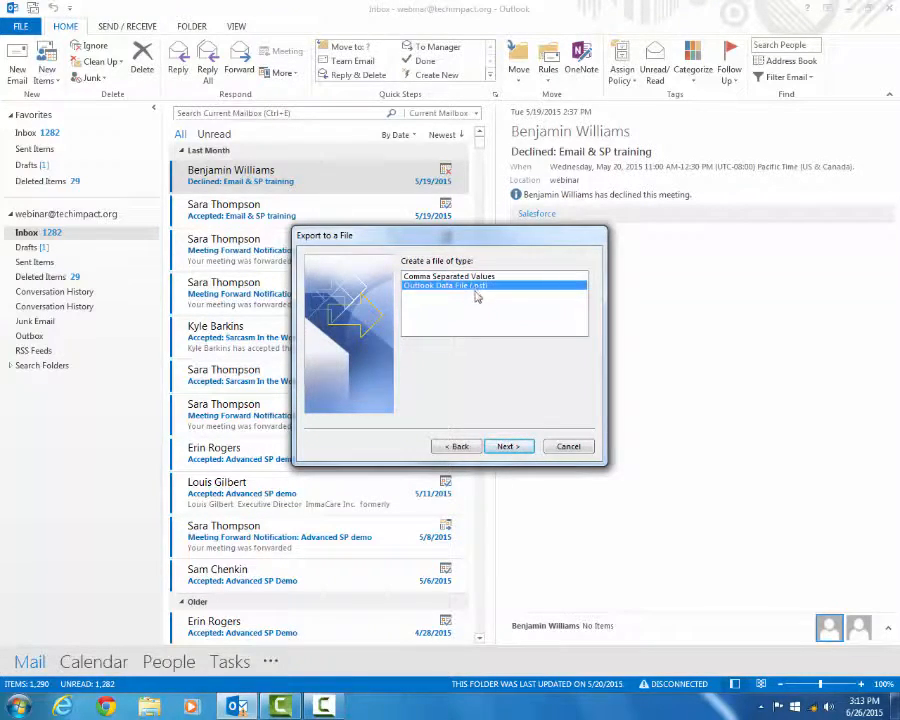
click(512, 447)
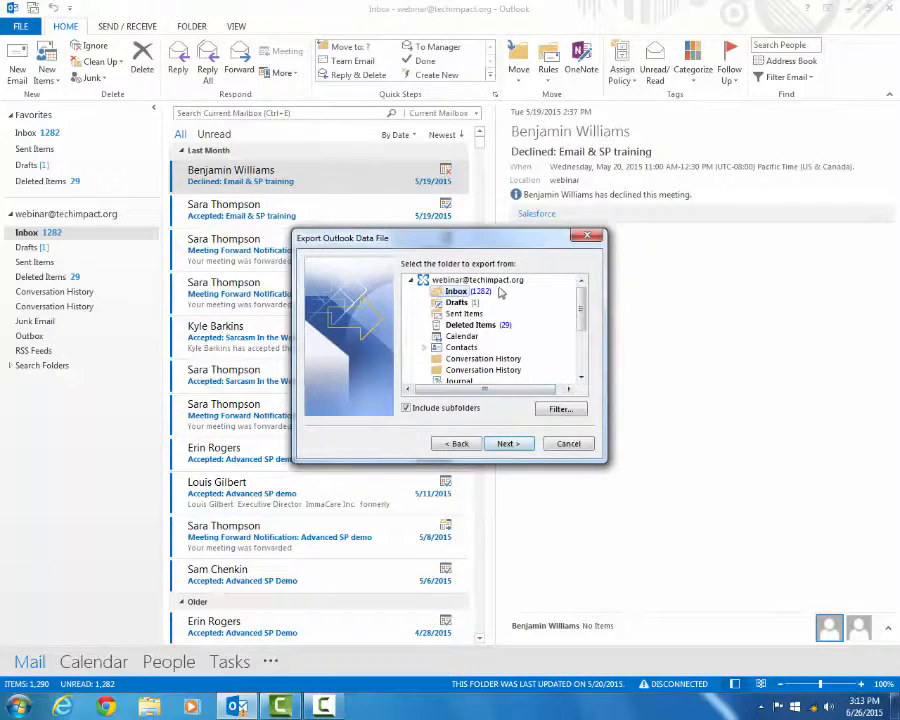
Choose the top-level mailbox account, with its subfolders included, as the folder to export from.
click(496, 282)
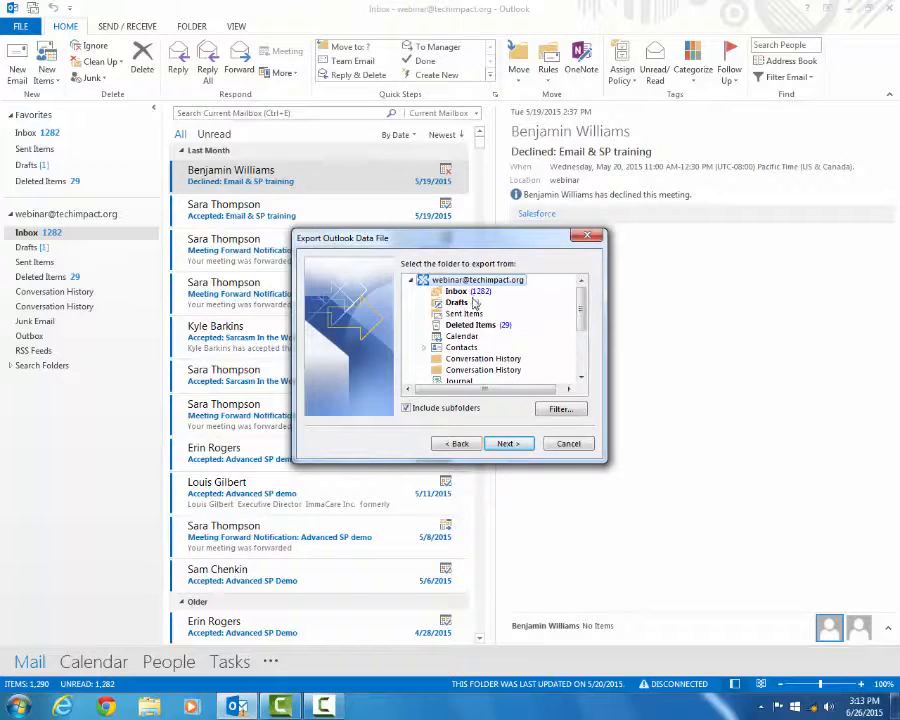
scroll(454, 302, down, 1)
scroll(485, 306, up, 1)
scroll(490, 326, down, 1)
scroll(490, 328, up, 1)
scroll(492, 304, down, 1)
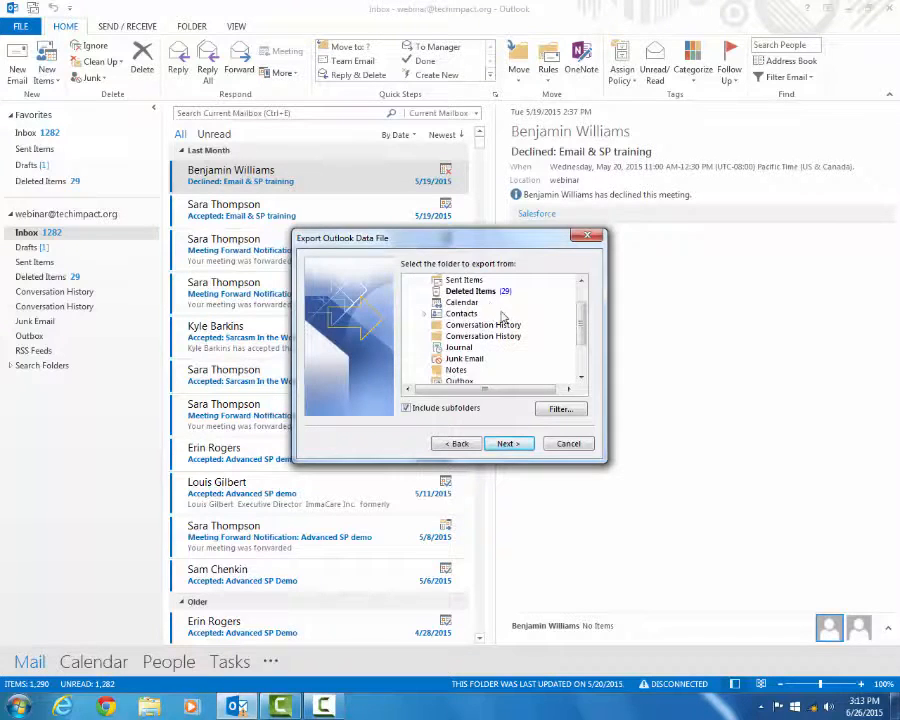
scroll(475, 312, up, 1)
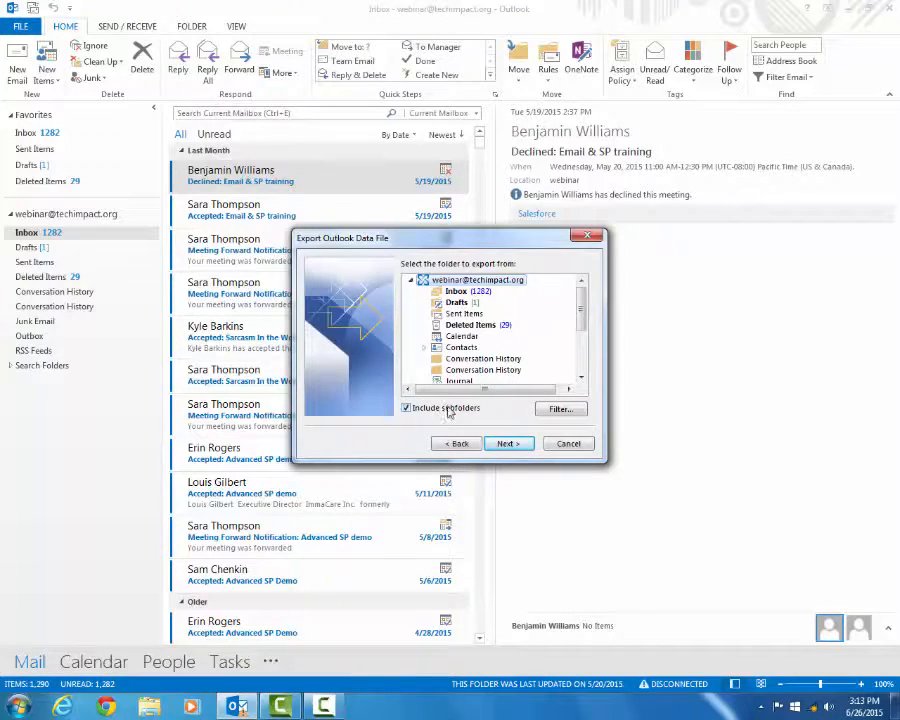
scroll(450, 380, down, 1)
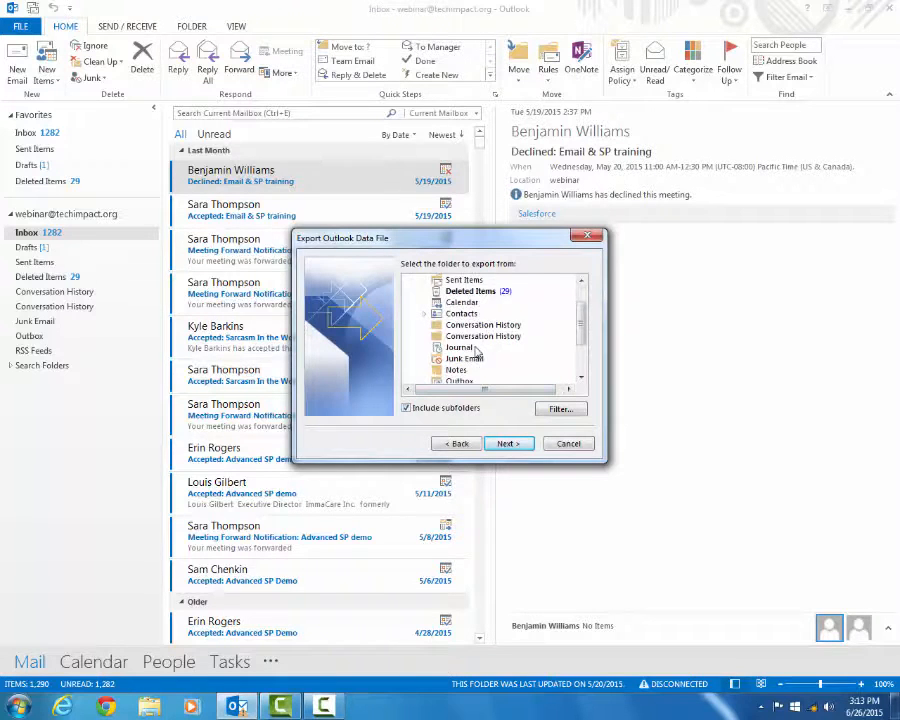
scroll(440, 368, up, 1)
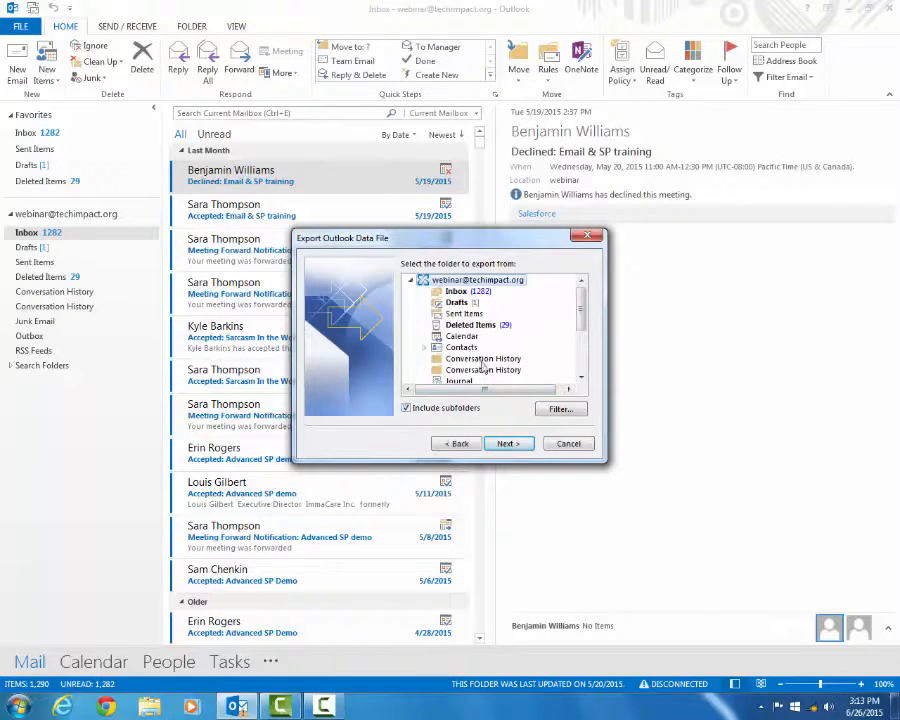
click(505, 446)
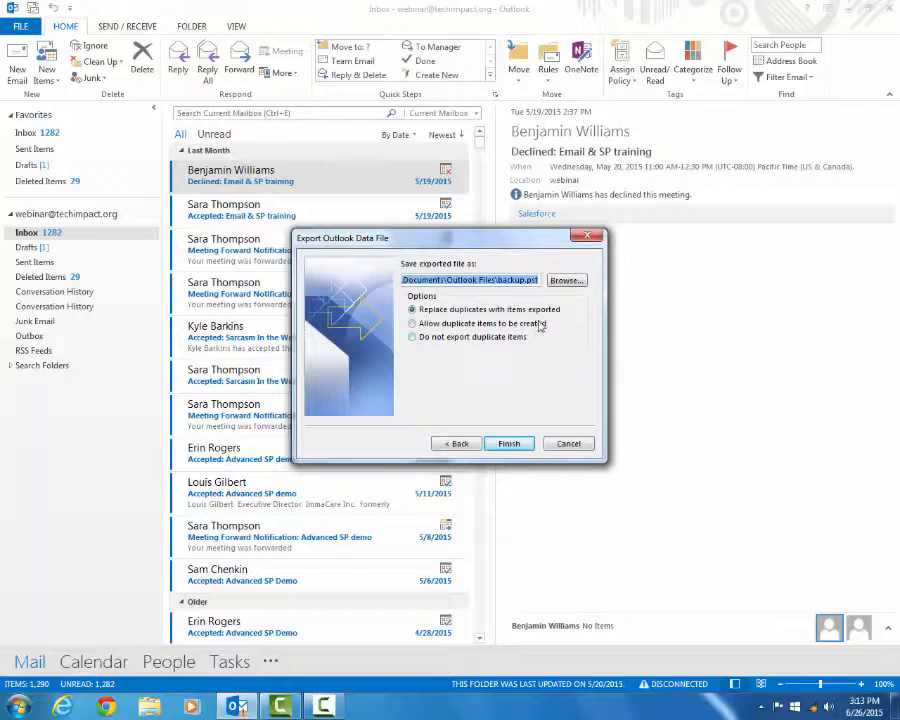
Set the exported data file to be saved on the Desktop under the name 6-26-15.
click(565, 281)
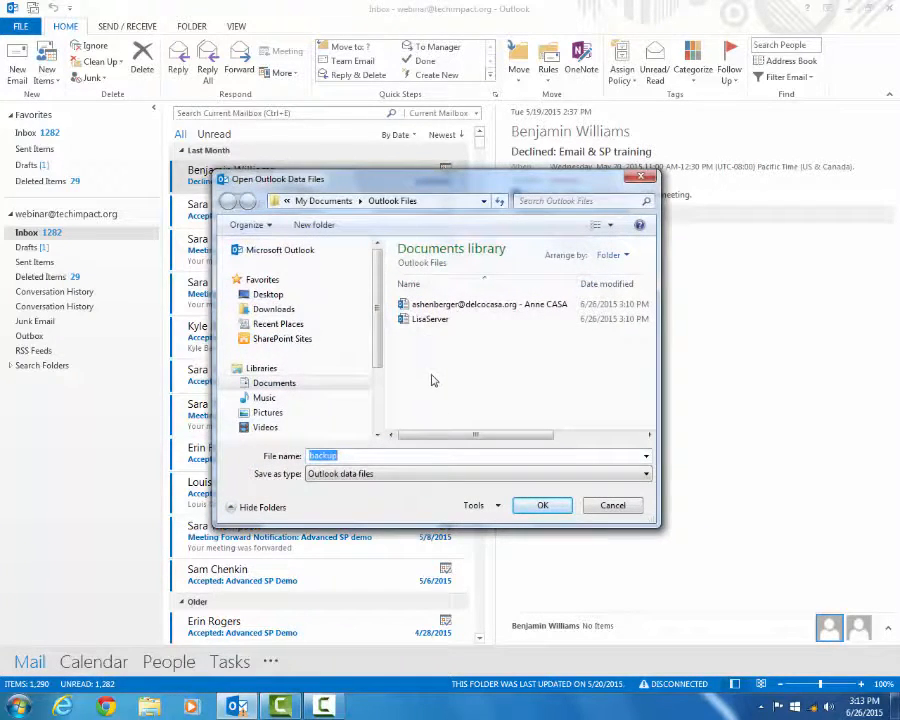
click(332, 300)
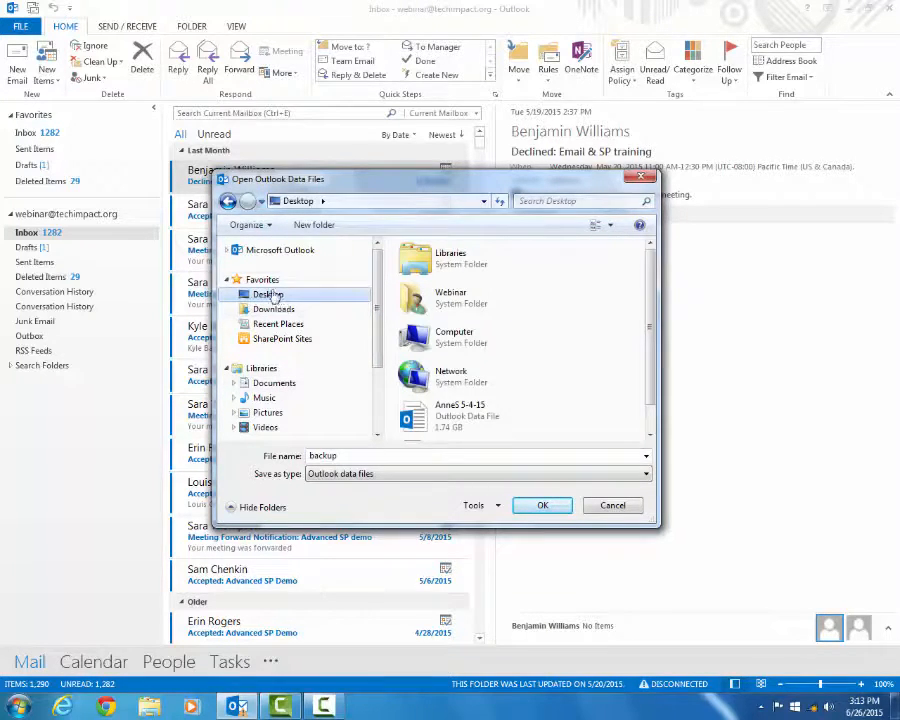
double_click(346, 455)
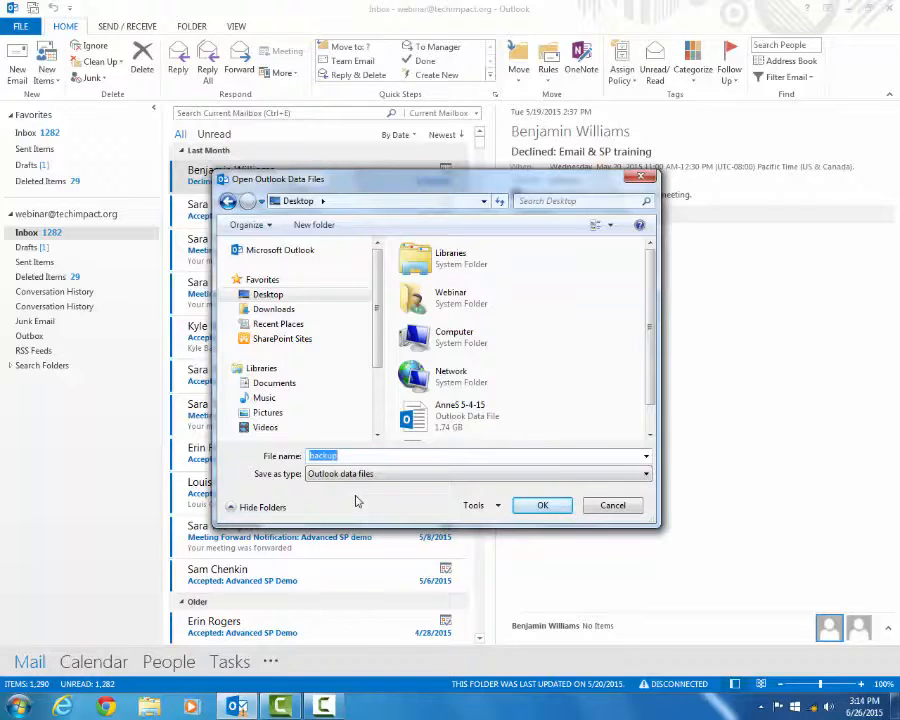
text(6-26-15)
click(541, 509)
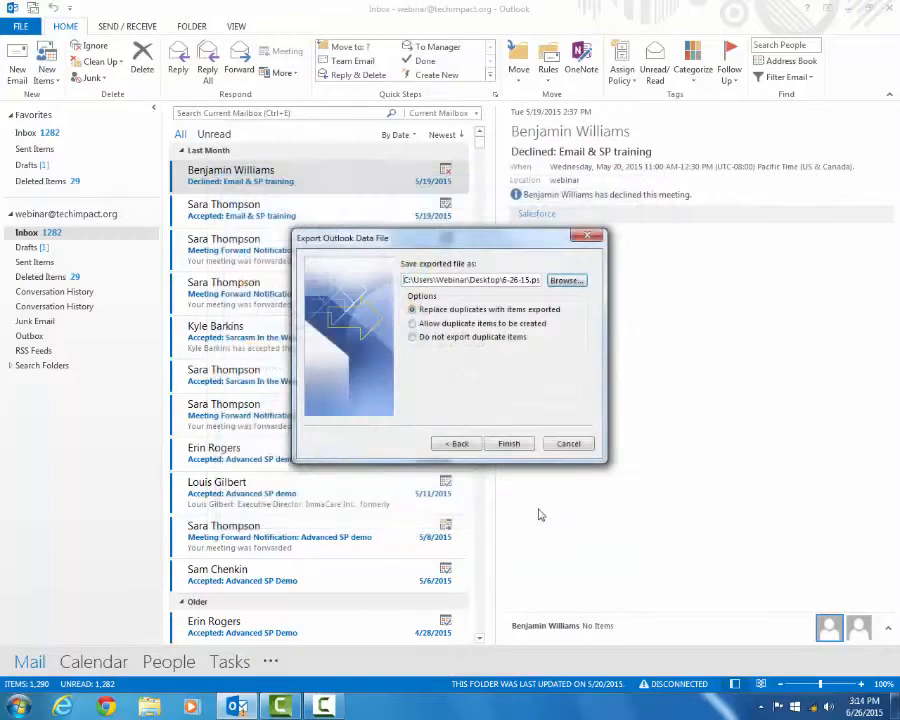
Set the export to skip duplicate items and finish it without adding a password to the data file.
click(483, 340)
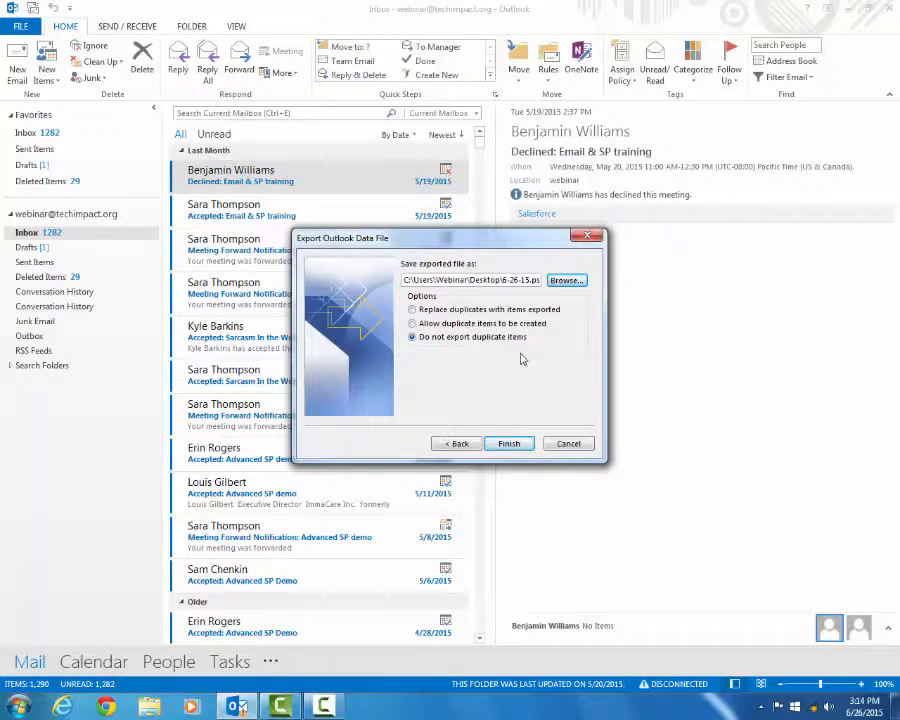
click(509, 444)
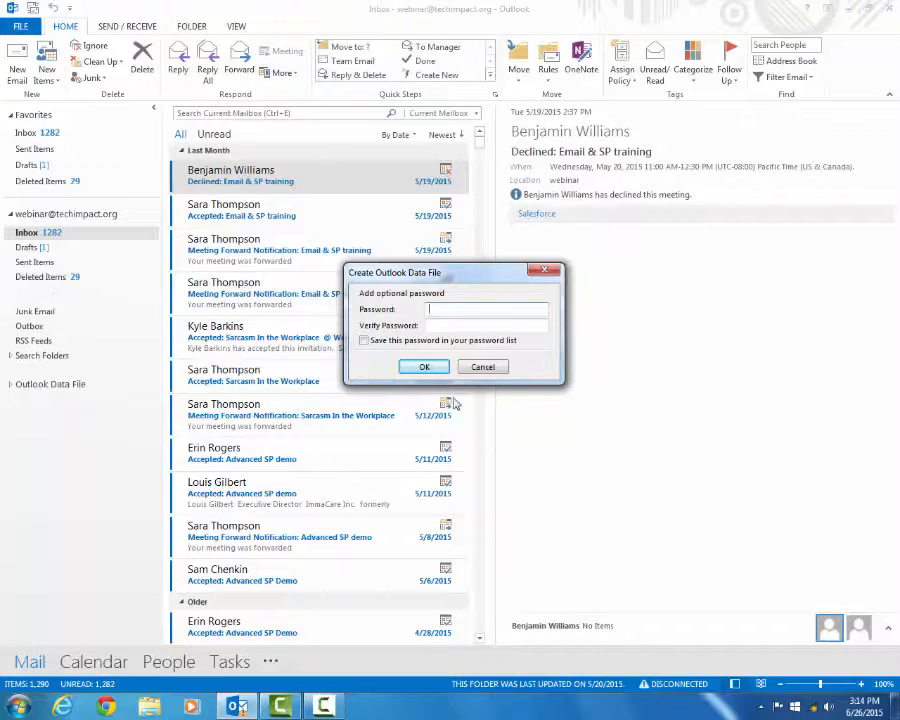
click(424, 369)
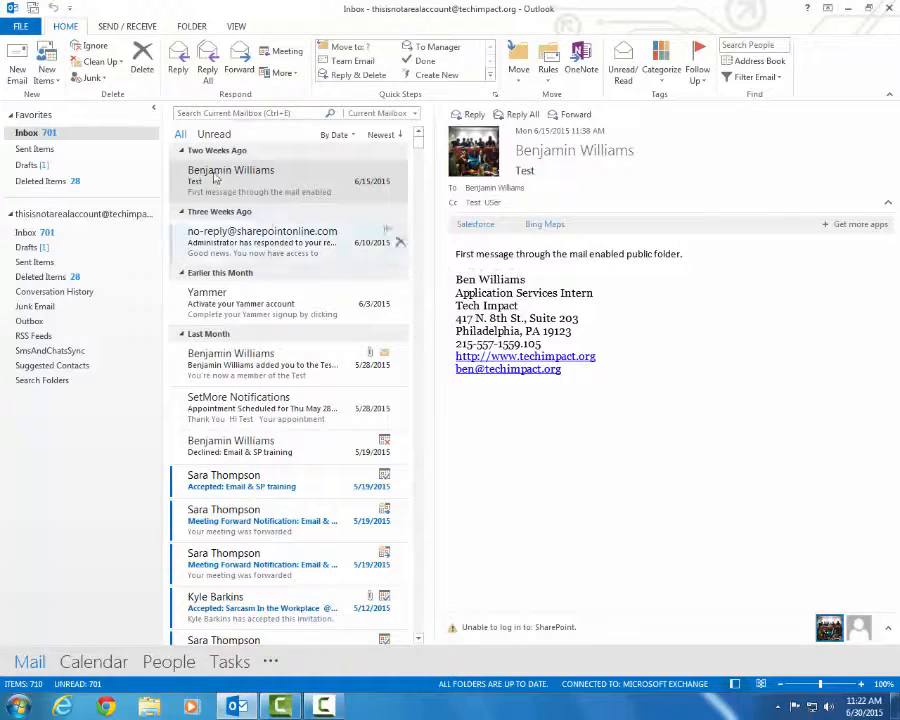
Start an import from another program or file, using the Outlook Data File (.pst) type.
click(22, 27)
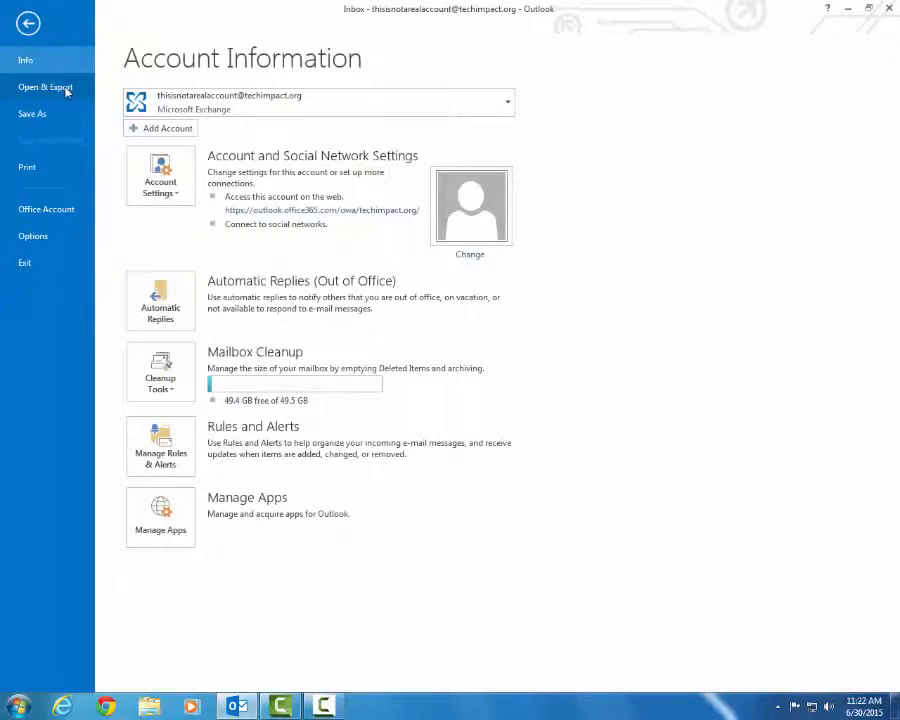
click(45, 87)
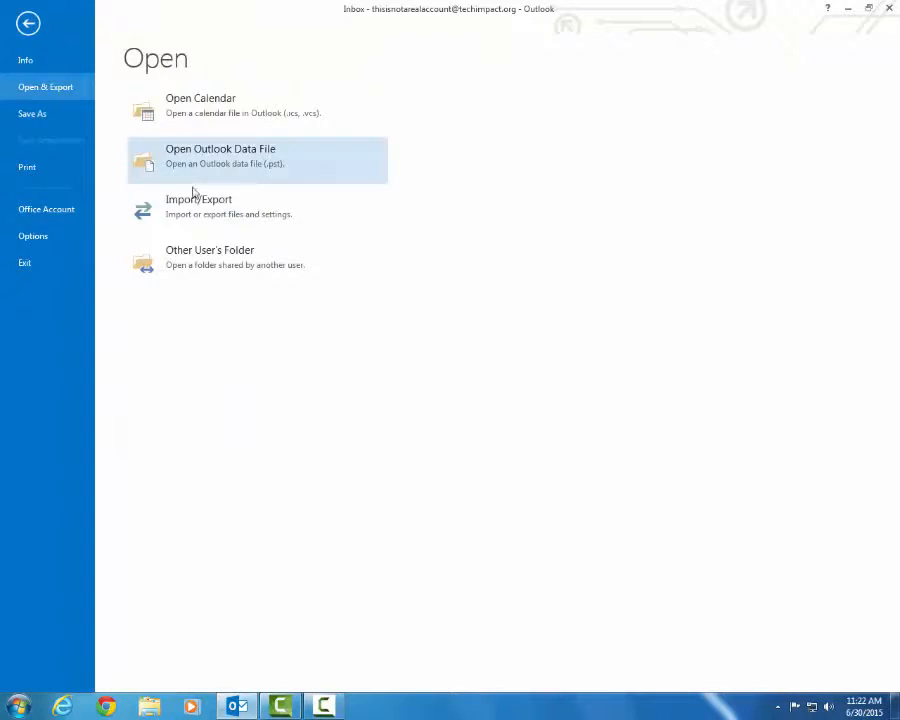
click(247, 214)
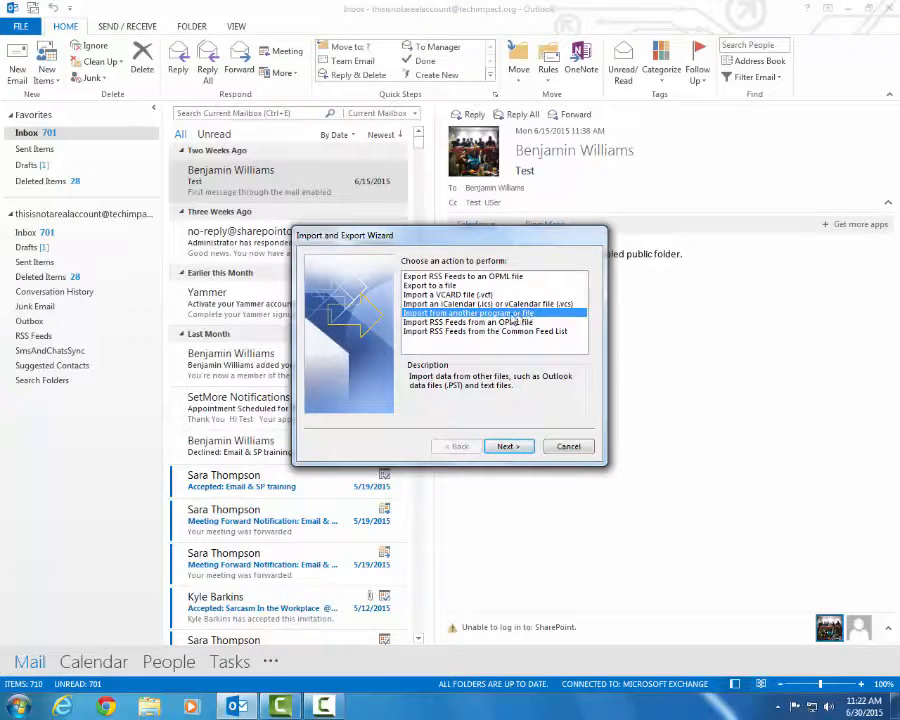
click(508, 446)
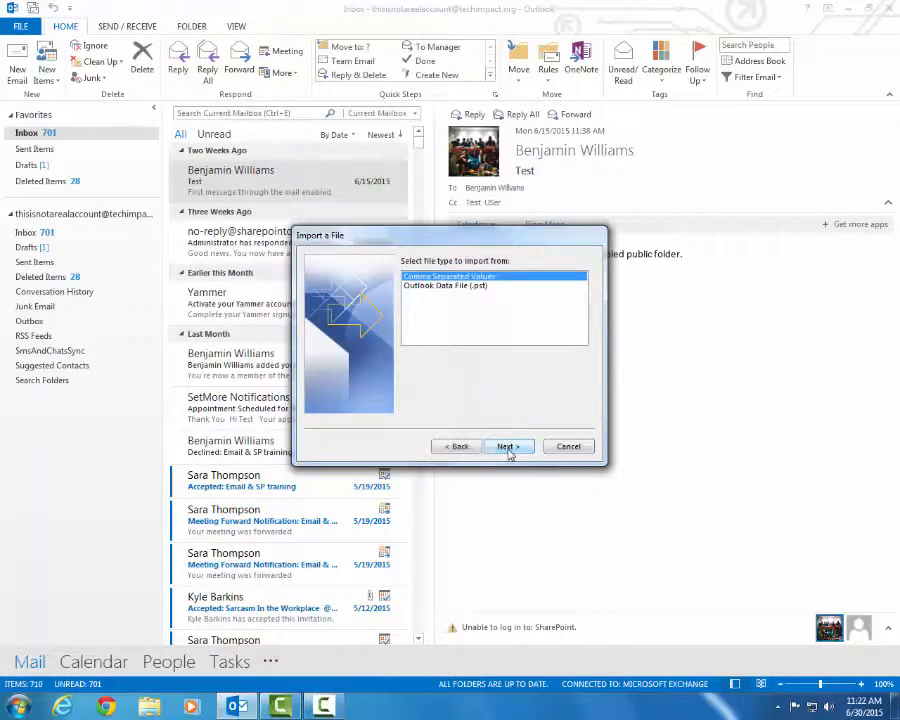
click(487, 290)
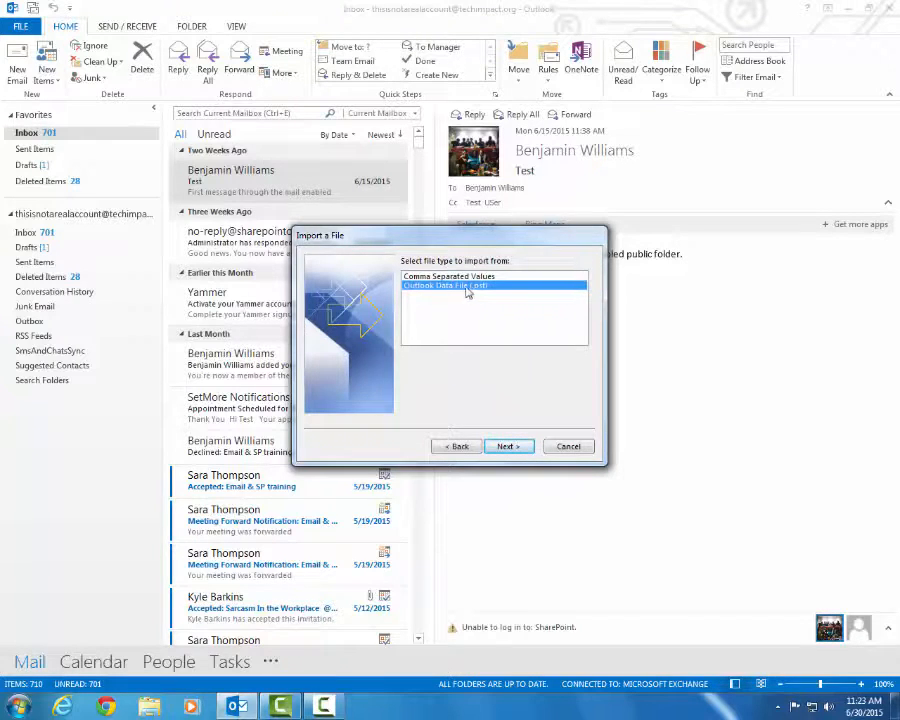
click(510, 446)
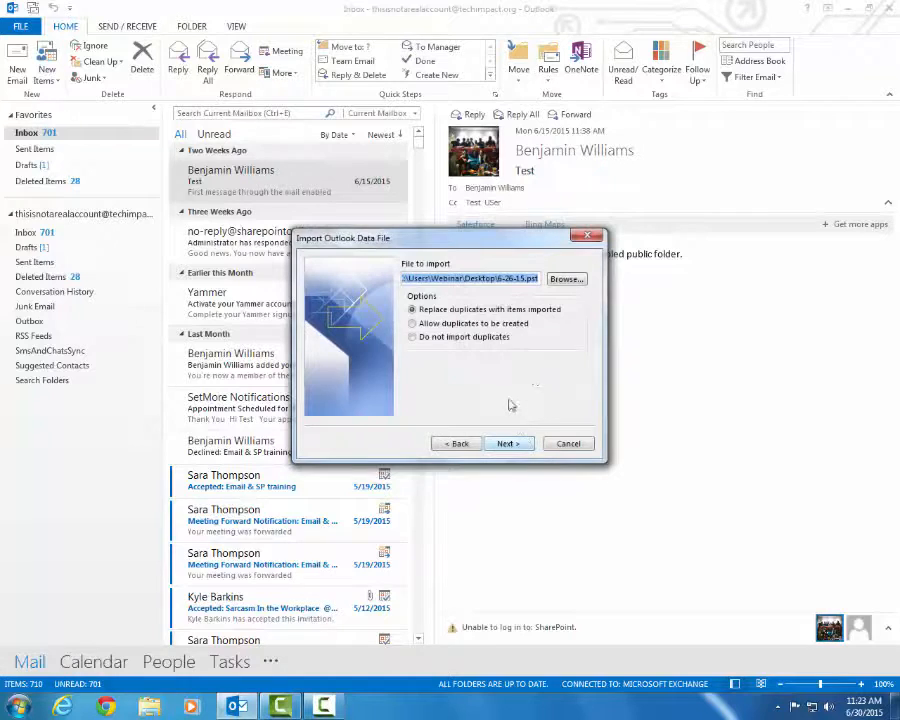
Choose the 6-26-15 data file on the Desktop as the file to import and set duplicates not to be imported.
click(566, 281)
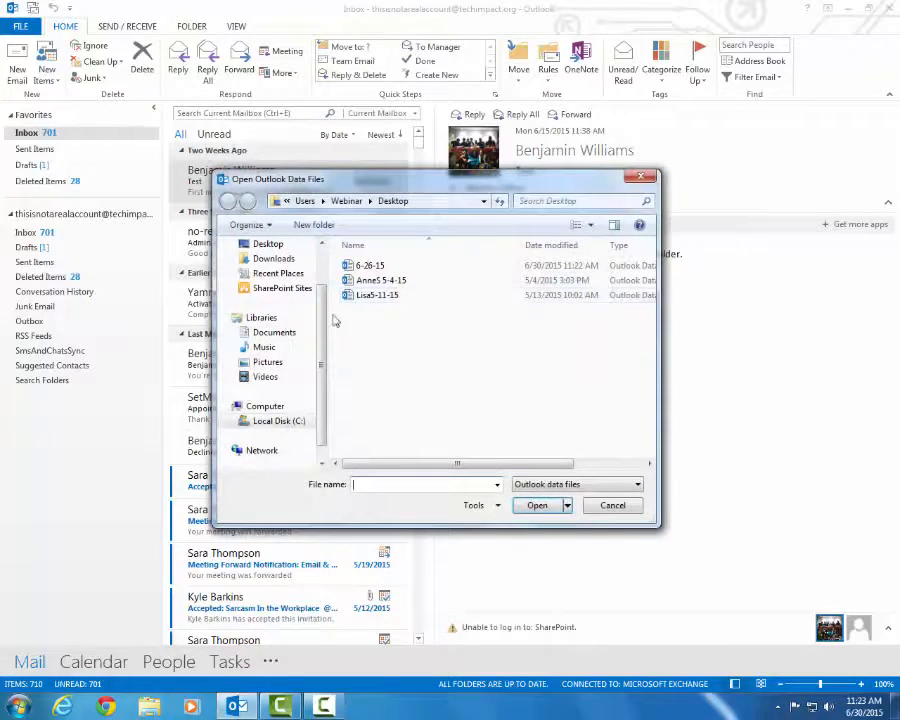
scroll(322, 285, up, 1)
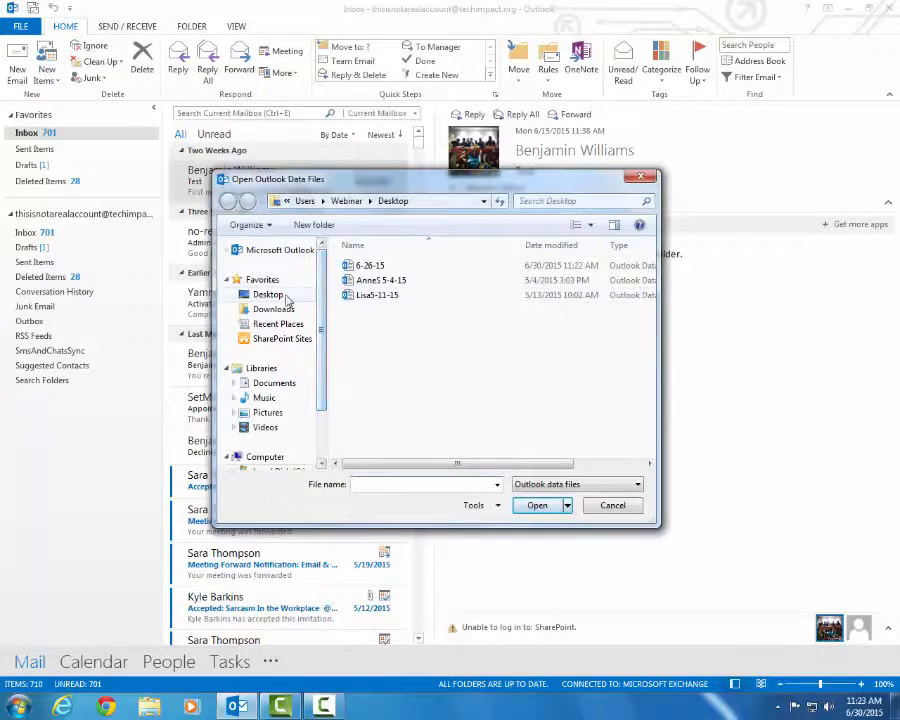
click(285, 296)
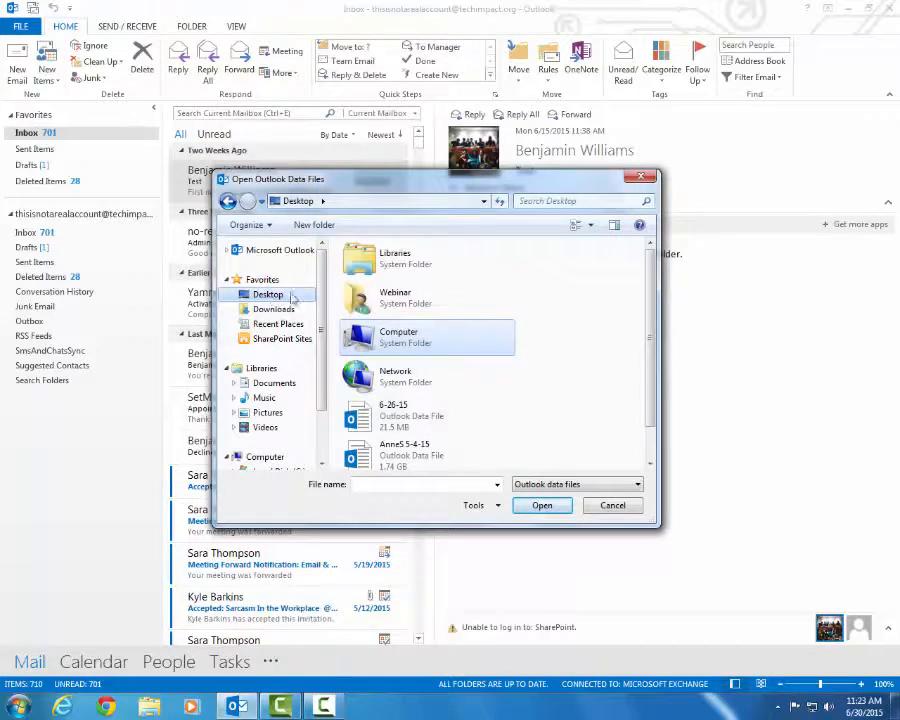
click(438, 414)
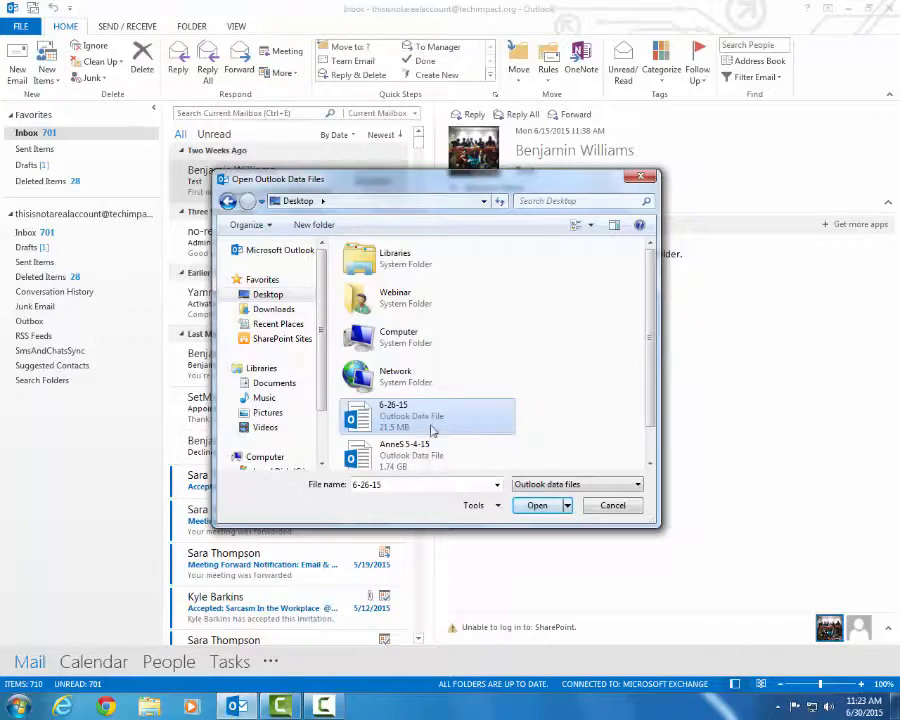
key(Down)
double_click(410, 414)
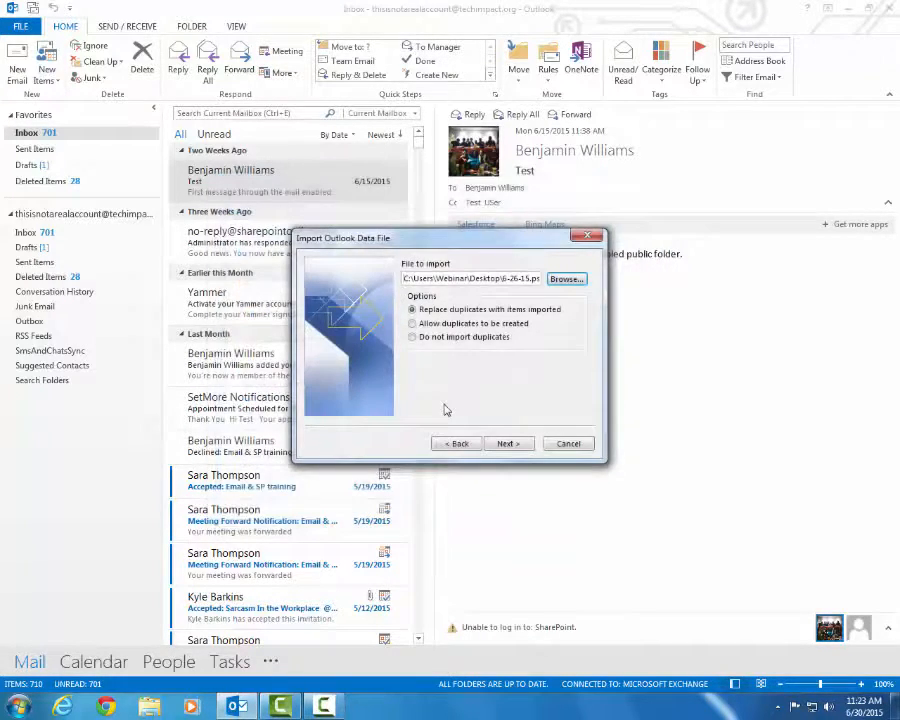
click(463, 340)
click(513, 445)
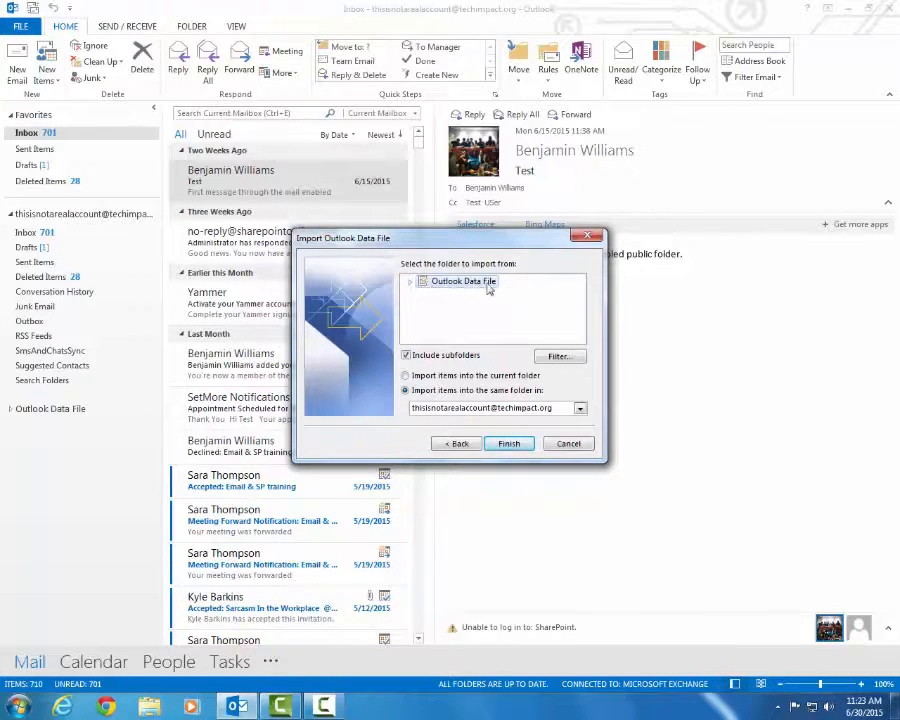
Examine the folders inside the Outlook Data File, then reselect the whole data file as the folder to import from.
click(414, 283)
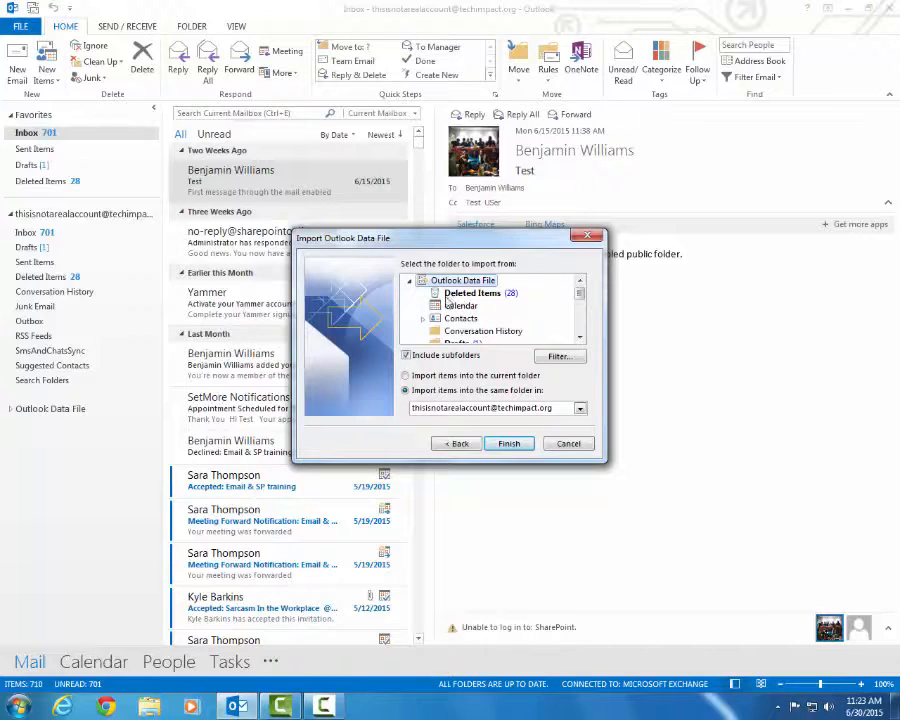
scroll(476, 304, down, 1)
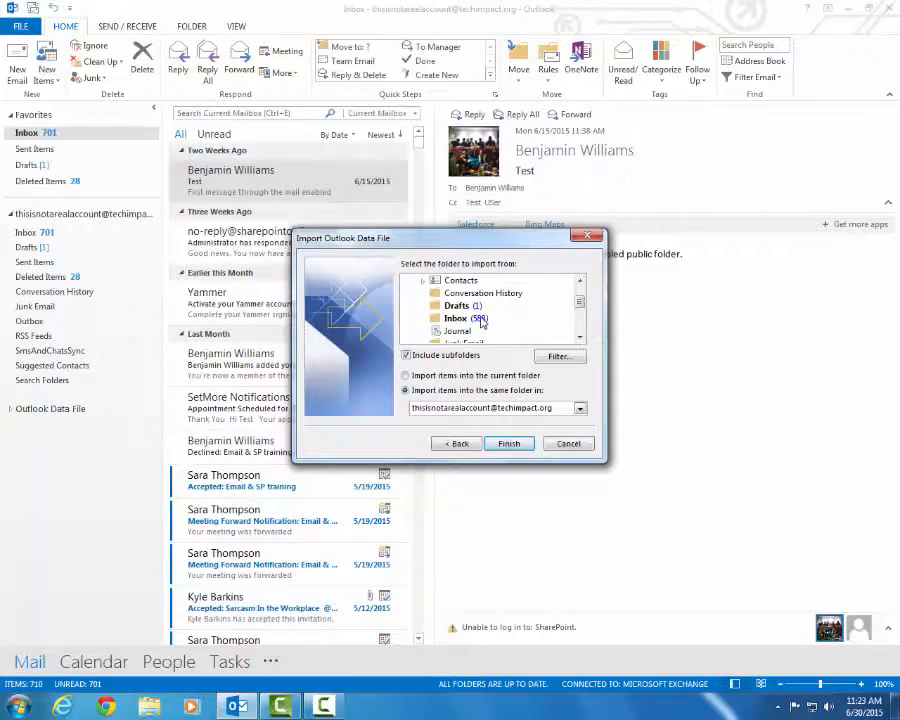
scroll(480, 319, down, 2)
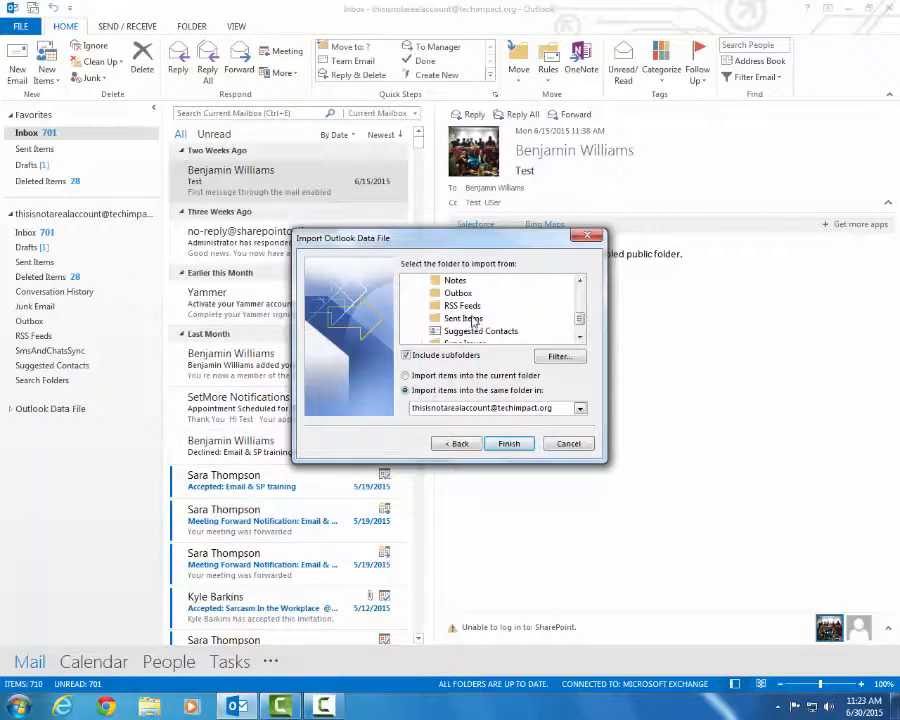
scroll(476, 317, down, 1)
scroll(480, 320, up, 4)
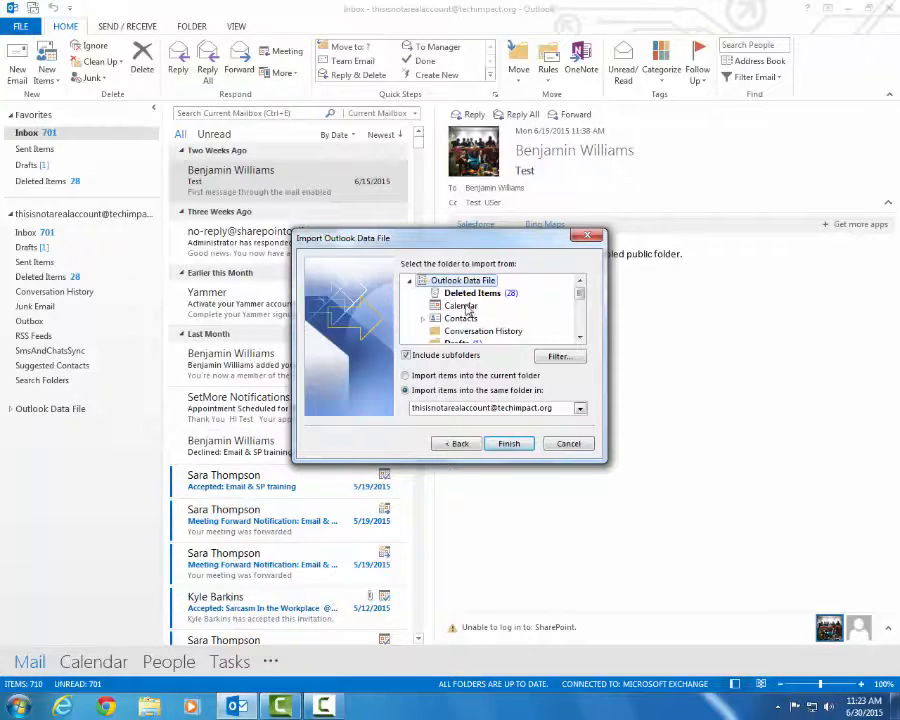
click(462, 306)
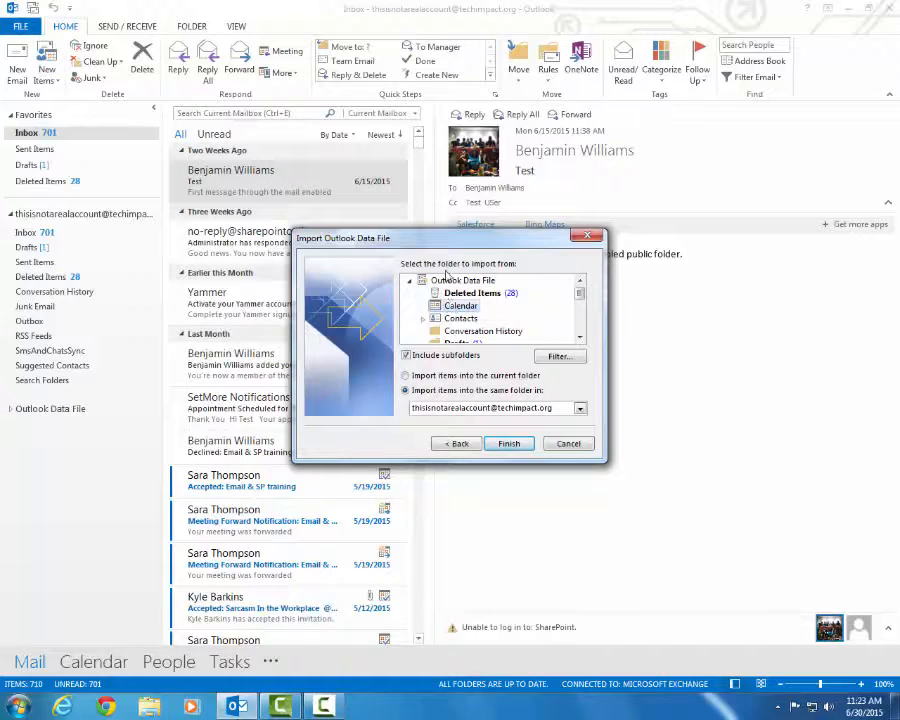
click(452, 281)
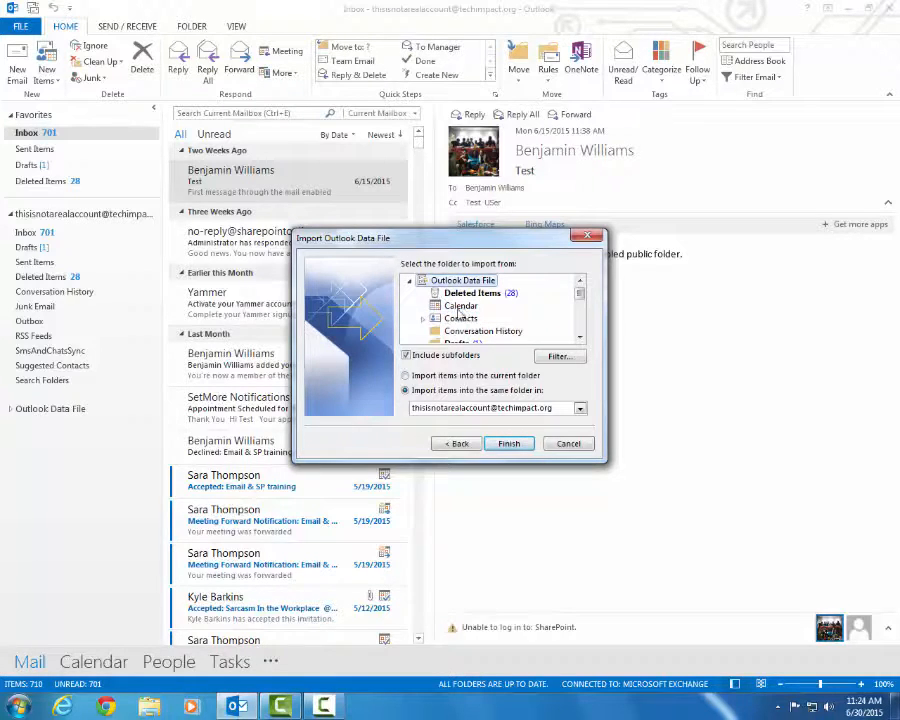
click(409, 282)
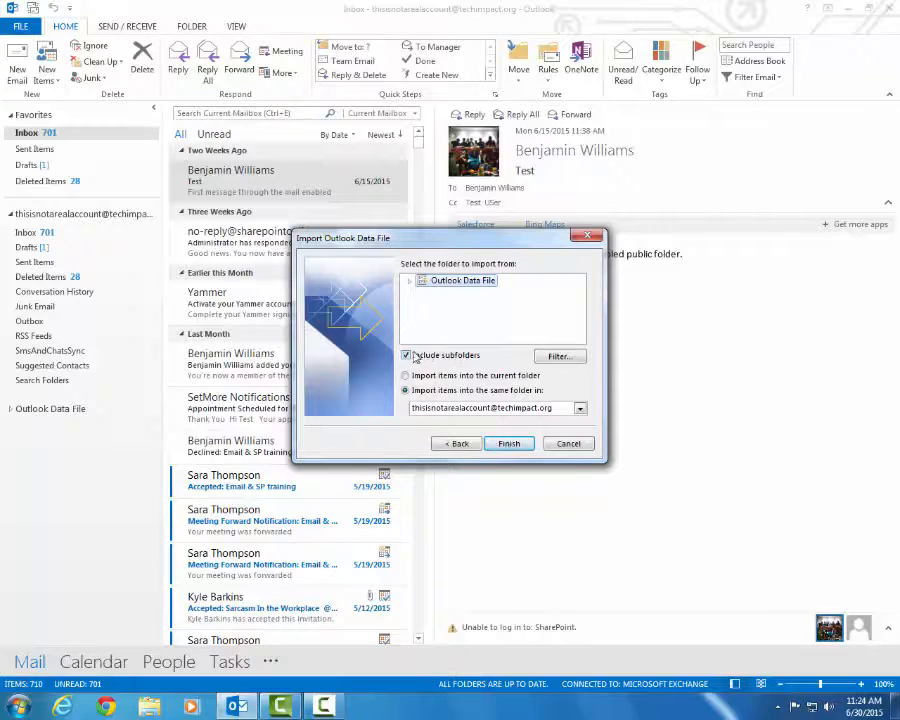
Choose the account's own mailbox, not its Public Folders, as the destination for the imported items and finish the import.
click(489, 413)
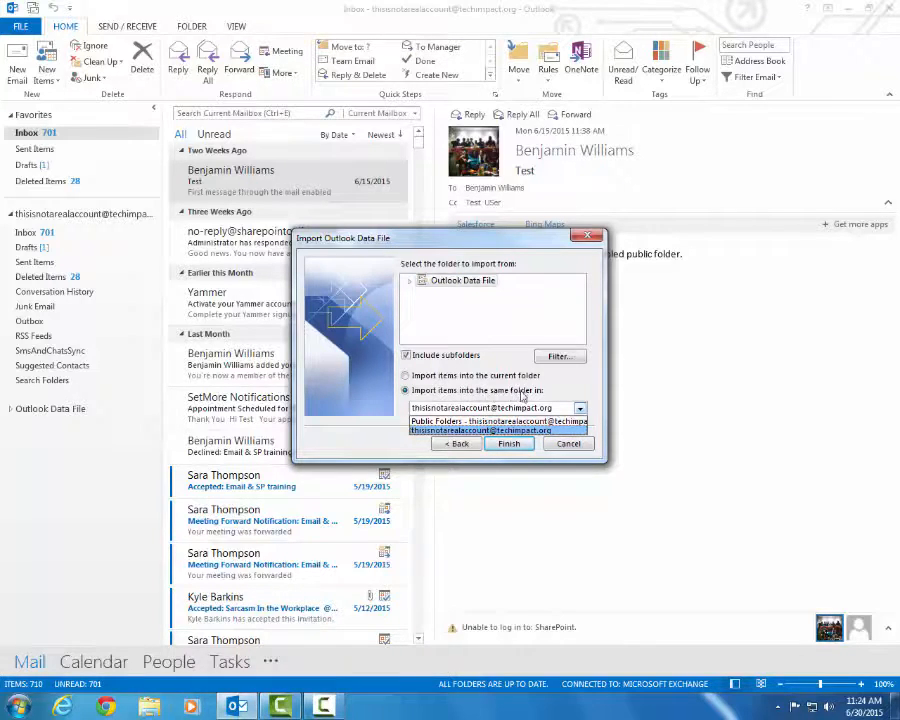
click(478, 431)
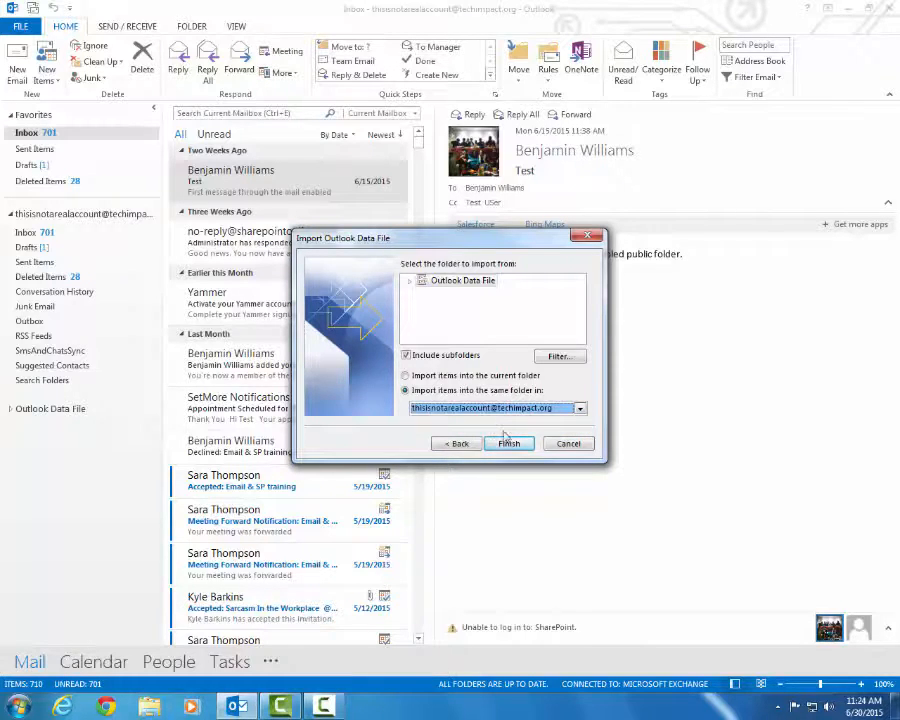
click(509, 445)
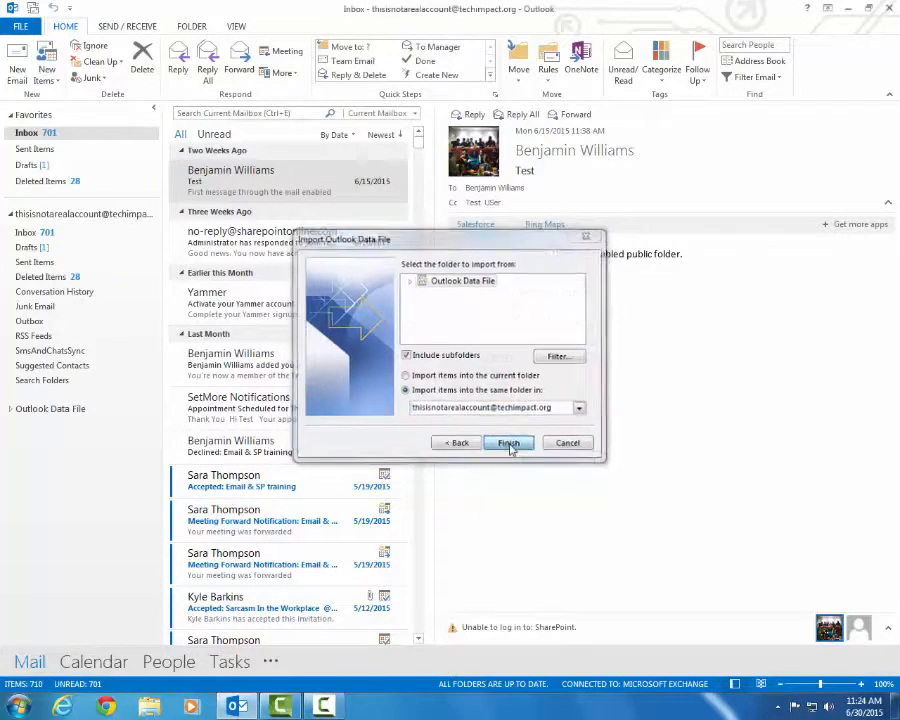